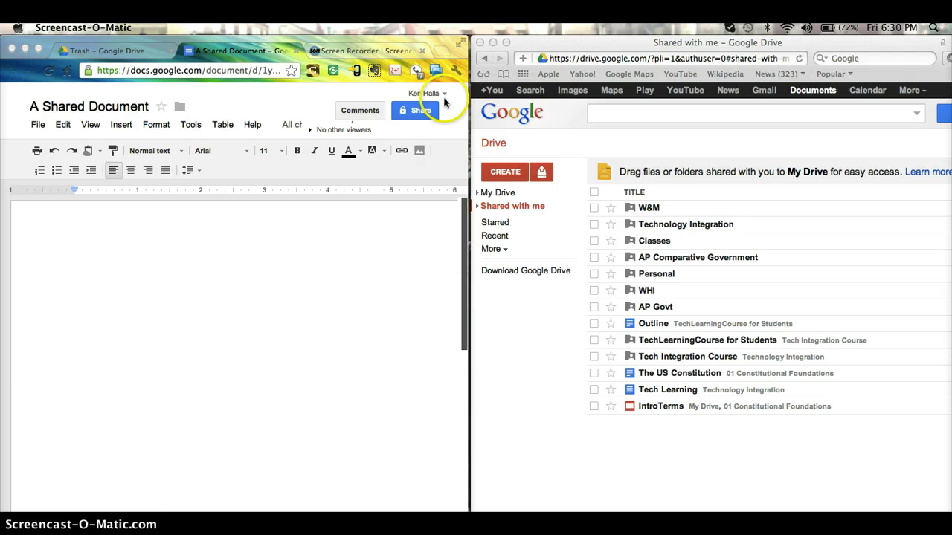
# Share A Shared Document with the collaborator's e-mail as an editor, with email notification turned off
pyautogui.click(423, 109)
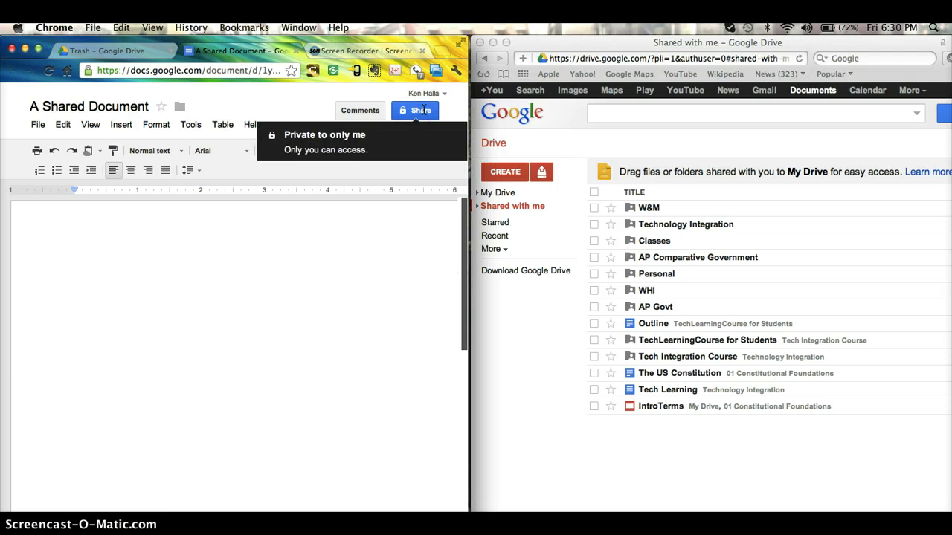
pyautogui.click(422, 110)
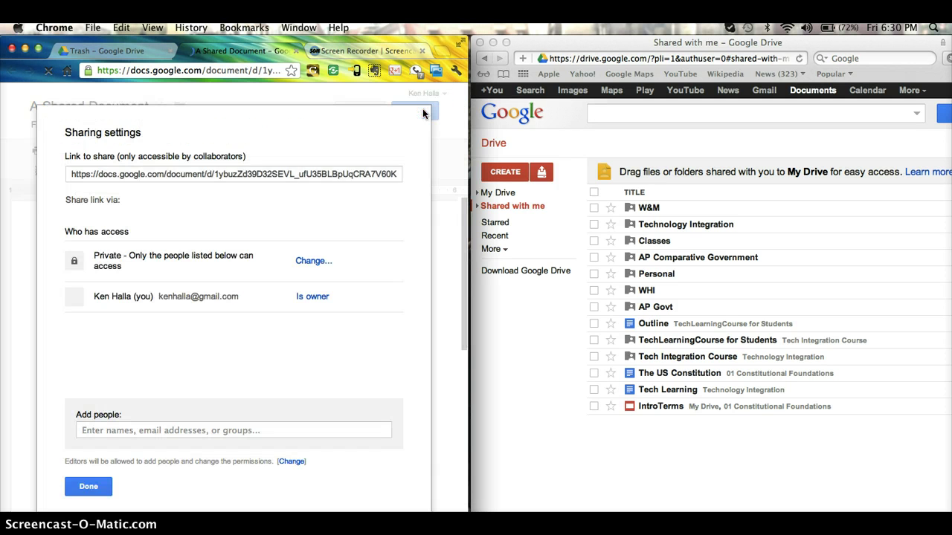
pyautogui.click(122, 430)
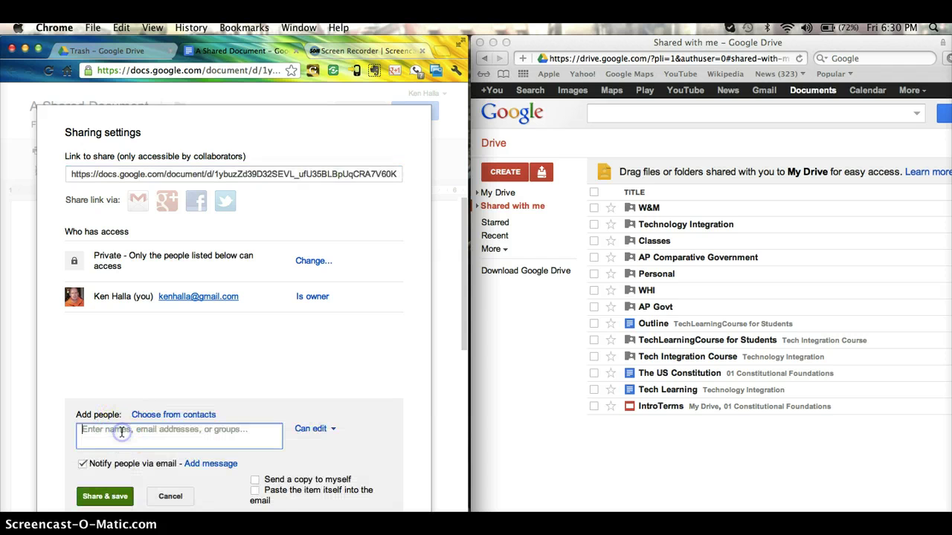
pyautogui.click(137, 432)
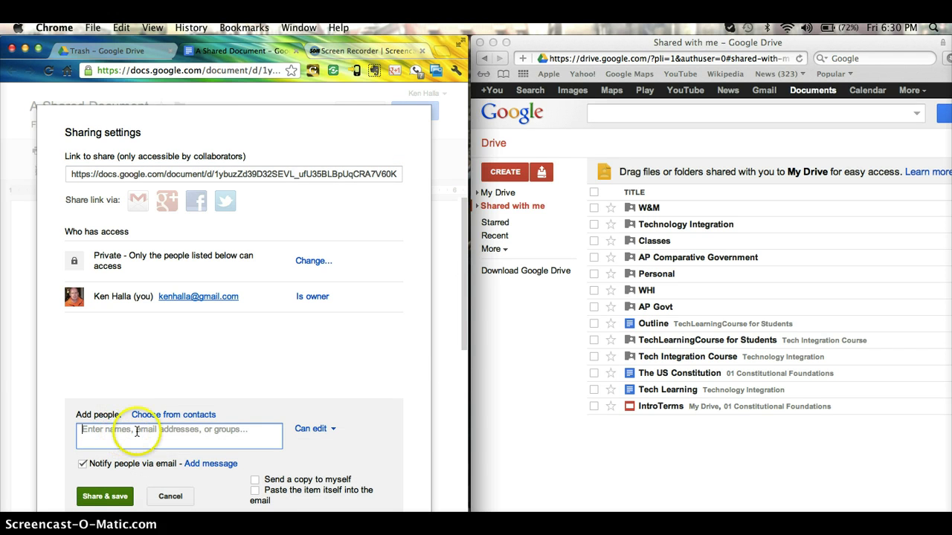
pyautogui.write('hit')
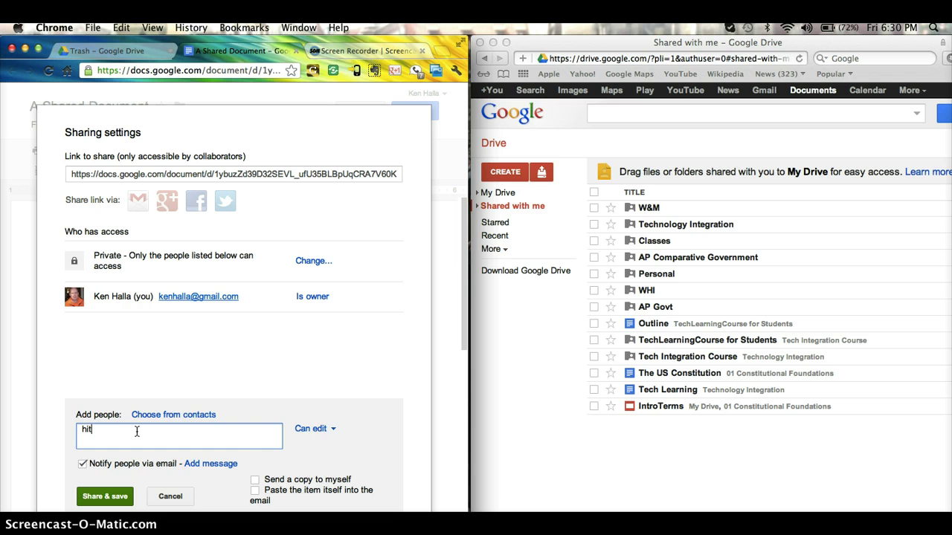
pyautogui.write('s')
pyautogui.press('BackSpace')
pyautogui.press('BackSpace')
pyautogui.click(83, 464)
pyautogui.click(102, 497)
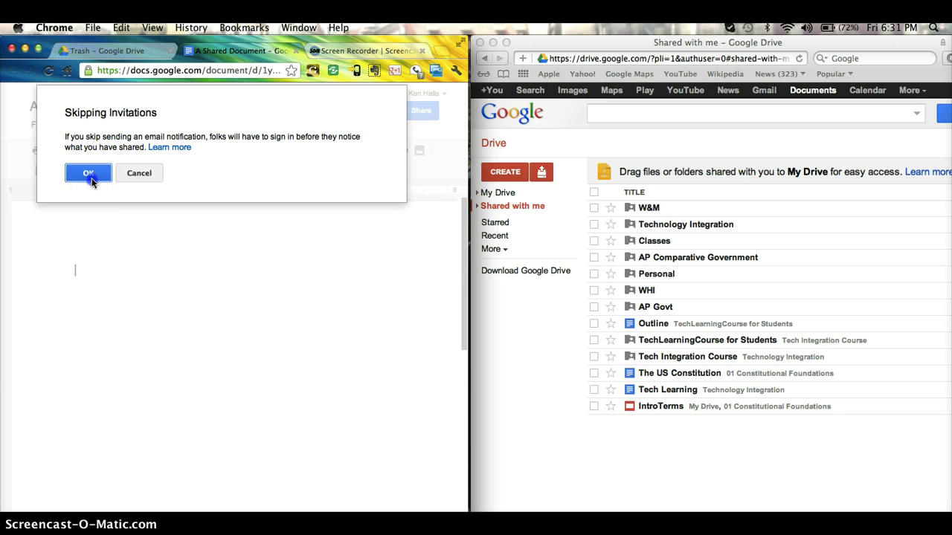
# Dismiss the sharing dialogs, open A Shared Document as the collaborator, and tile it on the right half
pyautogui.click(88, 175)
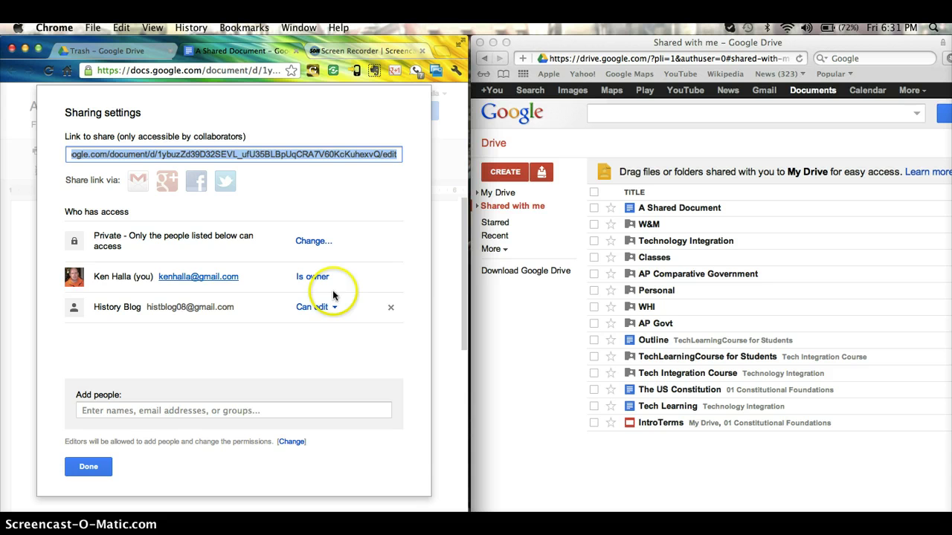
pyautogui.click(89, 466)
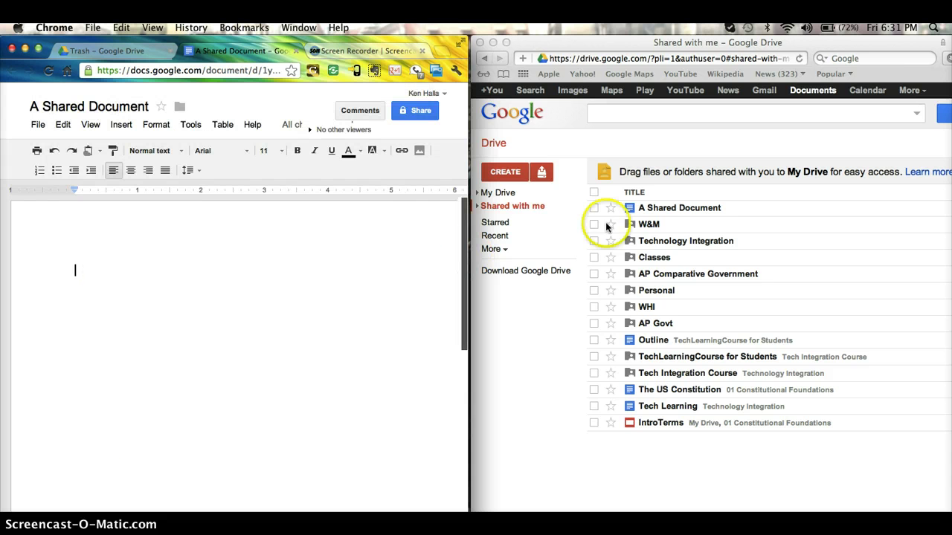
pyautogui.click(685, 208)
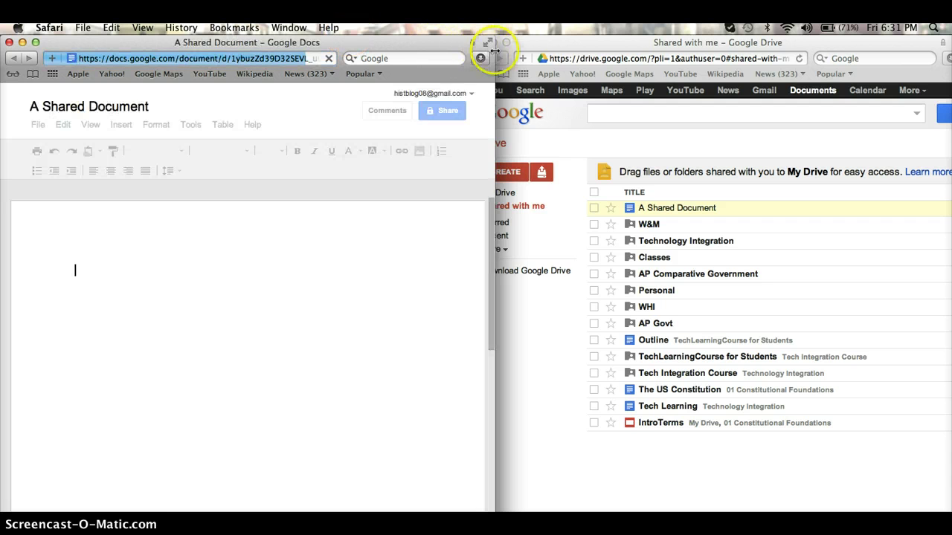
pyautogui.moveTo(495, 50); pyautogui.dragTo(513, 42)
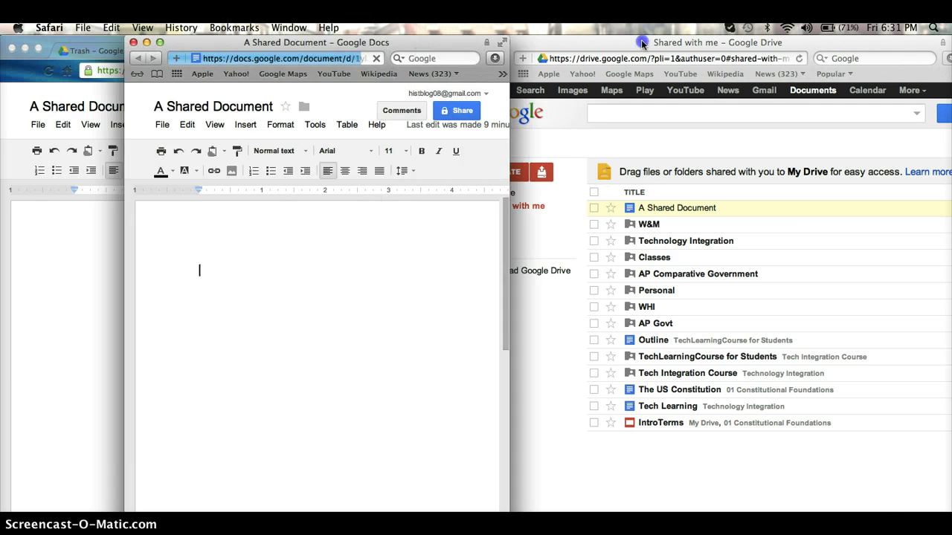
pyautogui.moveTo(312, 43); pyautogui.dragTo(657, 45)
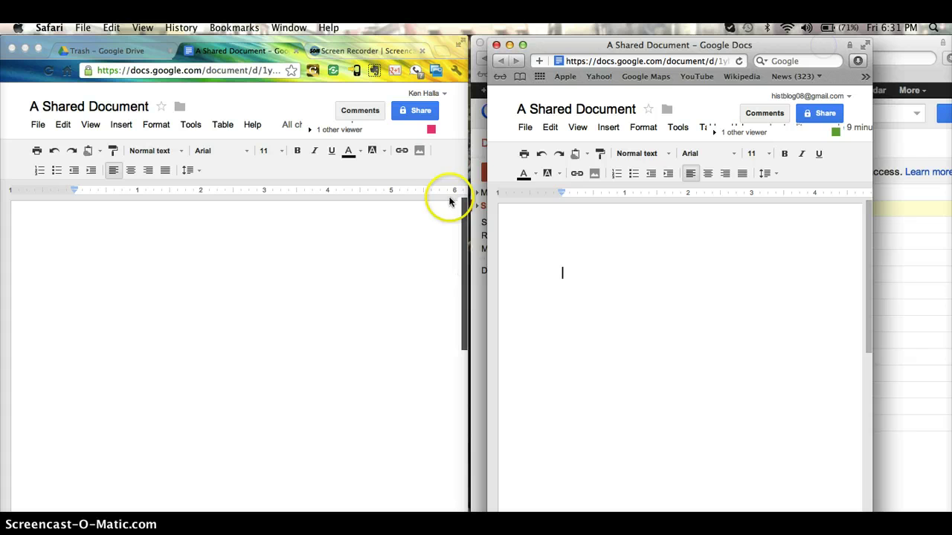
# Type 'I am typing on the left side.' in the owner's copy and 'I am typing on the right side.' in the collaborator's
pyautogui.click(275, 243)
pyautogui.write('I am typ')
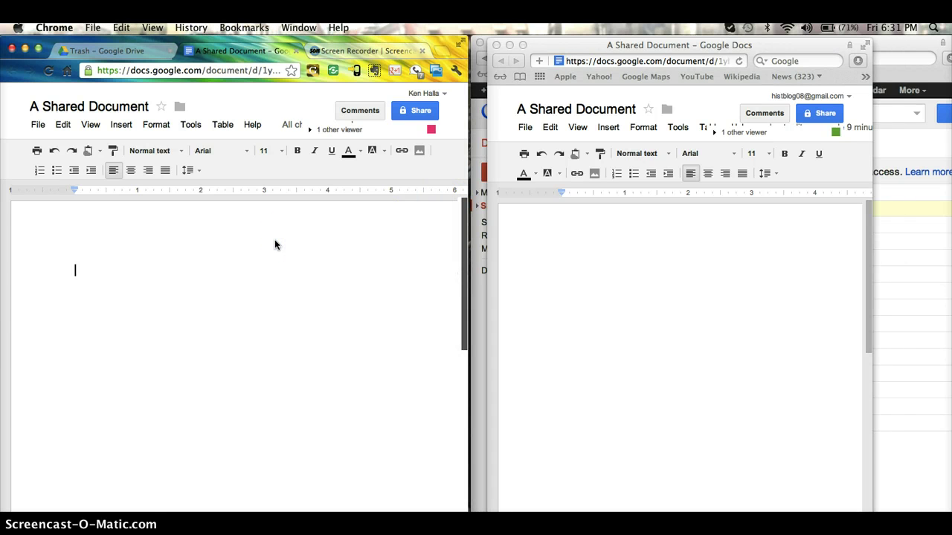
pyautogui.write('l')
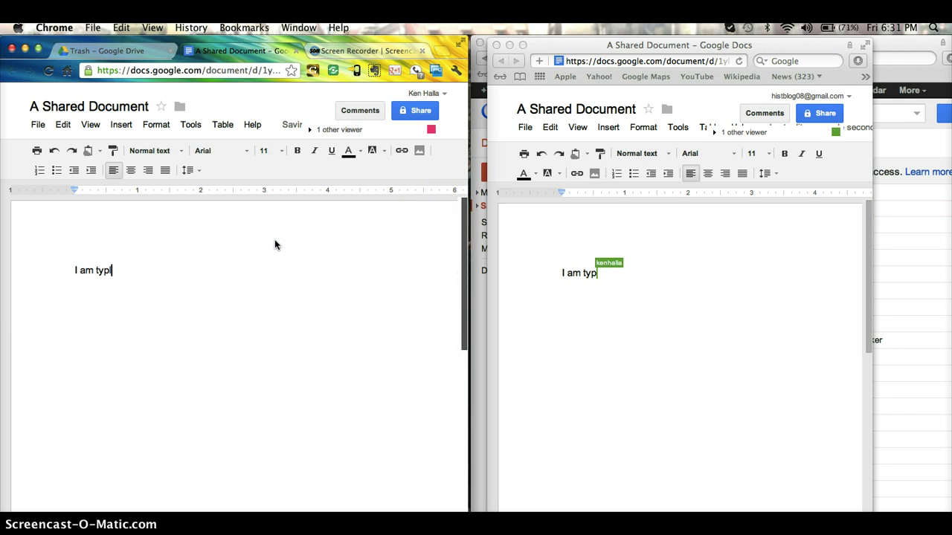
pyautogui.write('ng on th')
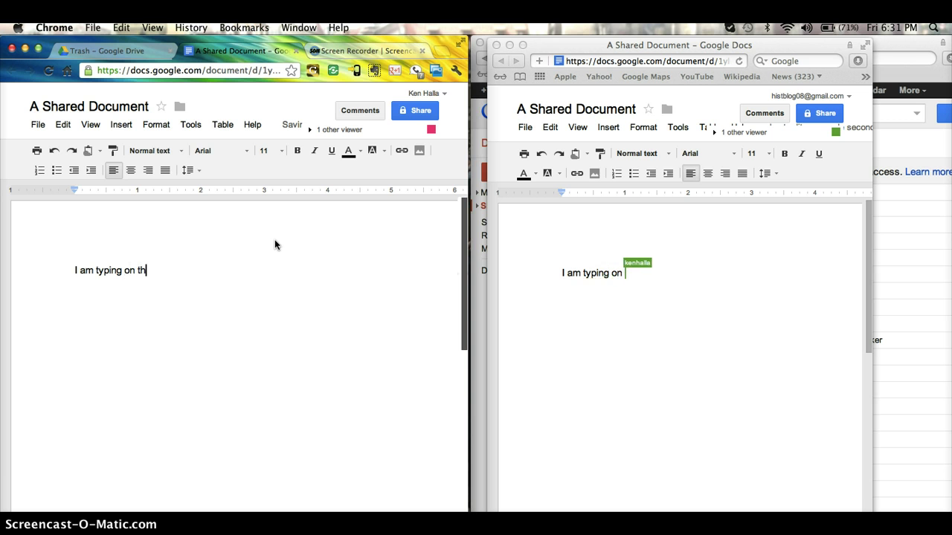
pyautogui.write('e left side.')
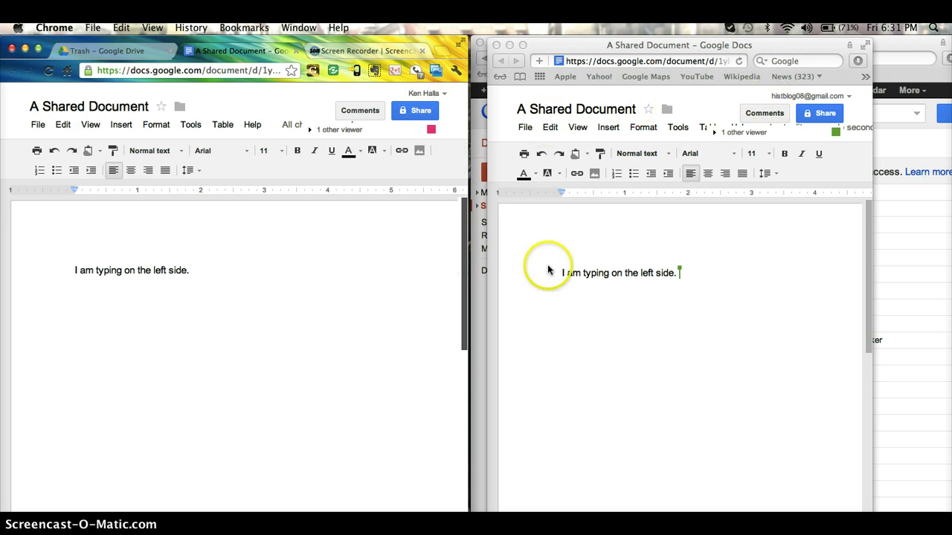
pyautogui.click(687, 296)
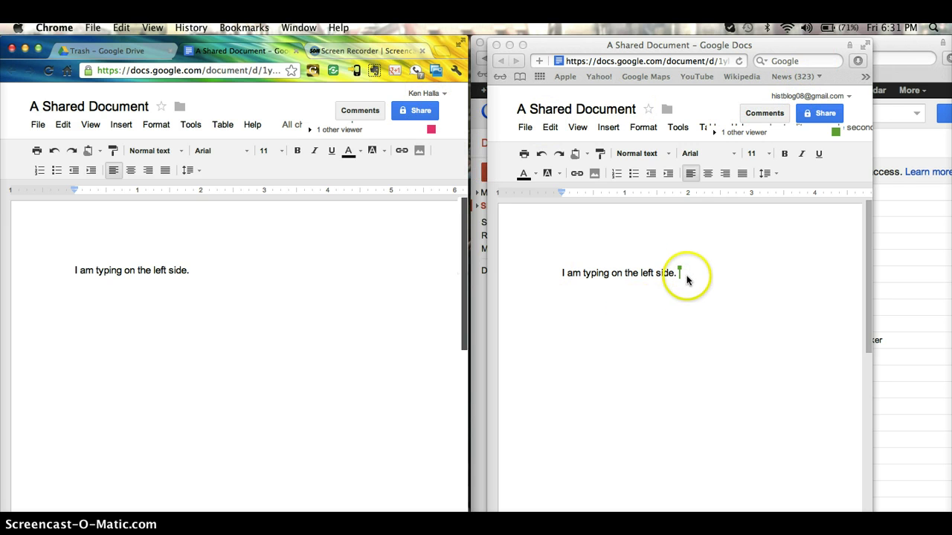
pyautogui.click(690, 275)
pyautogui.click(685, 268)
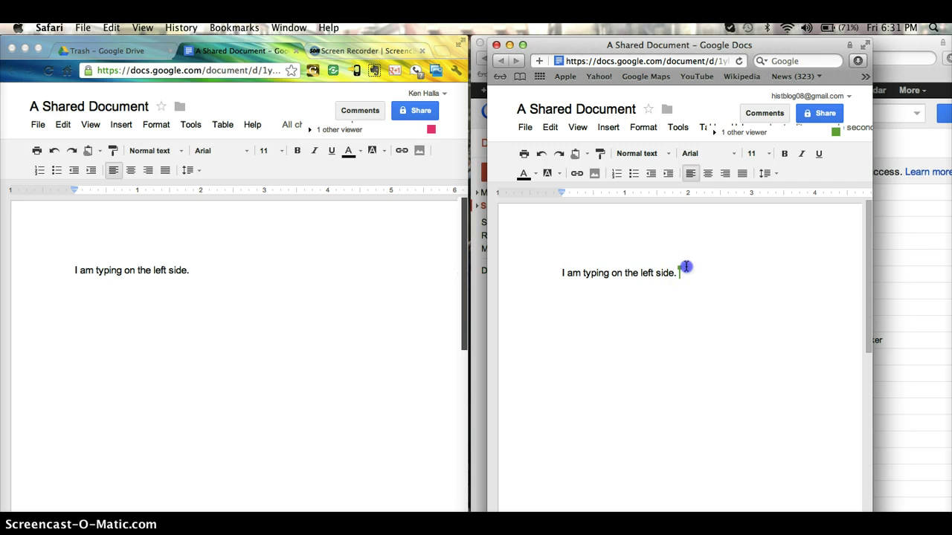
pyautogui.write('I ')
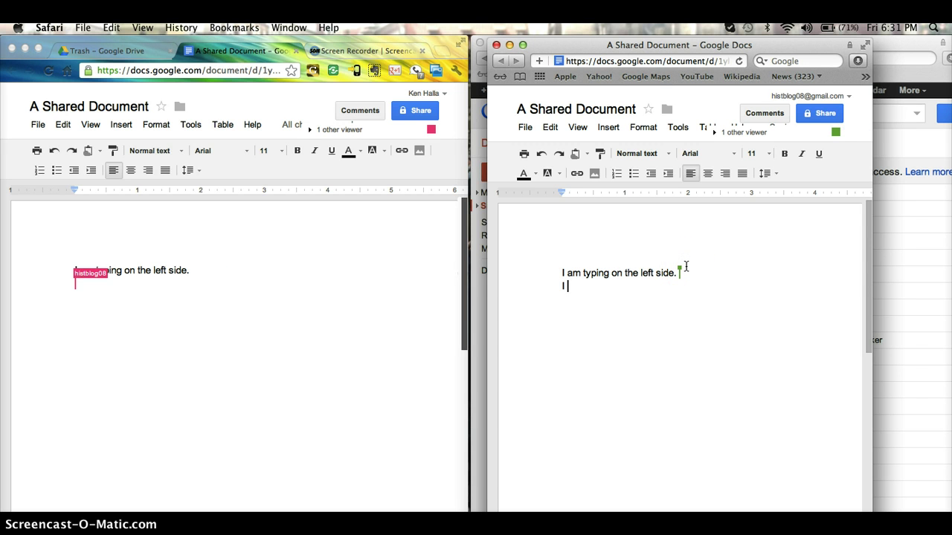
pyautogui.write('am typ')
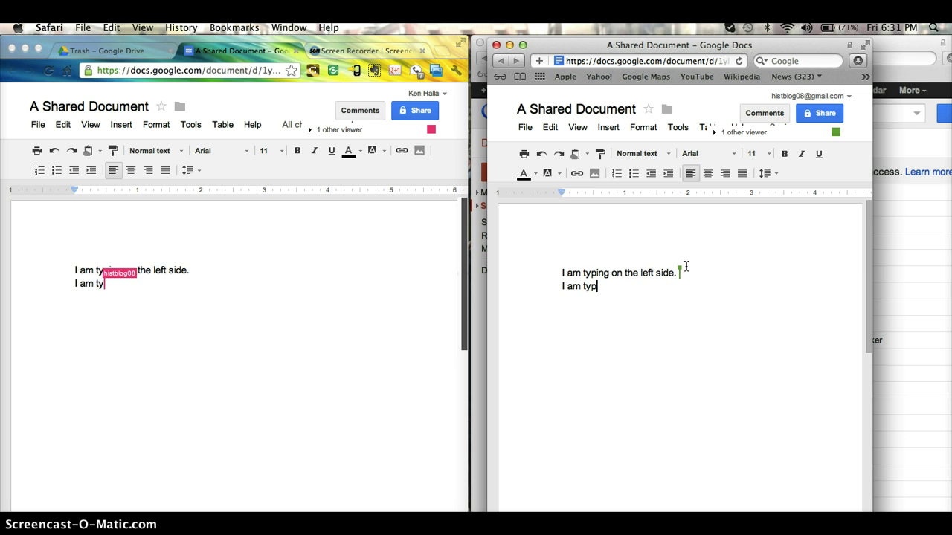
pyautogui.write('ing on the right ')
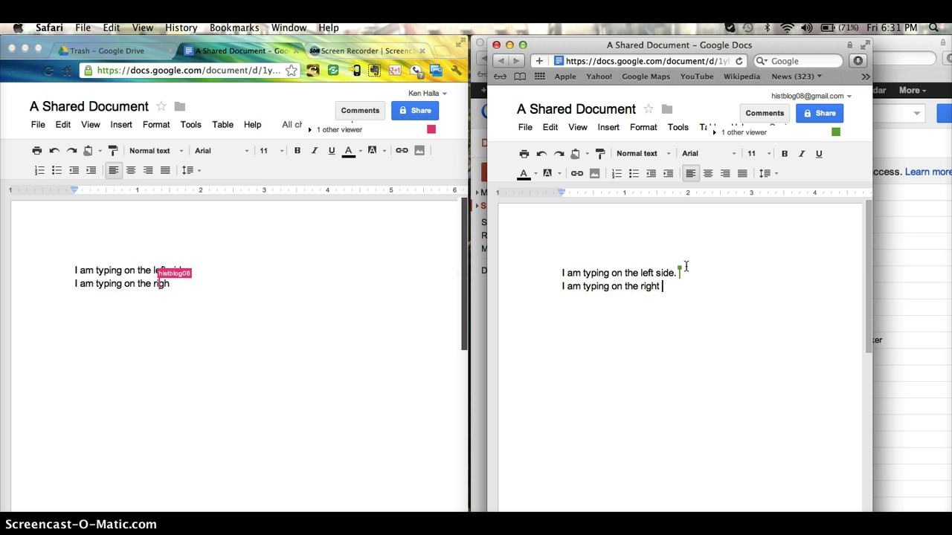
pyautogui.write('side.')
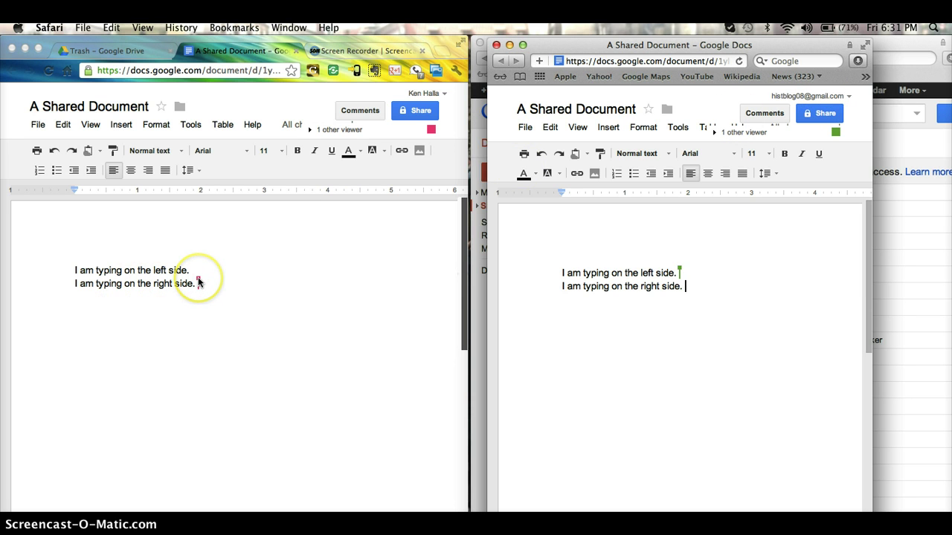
pyautogui.click(683, 286)
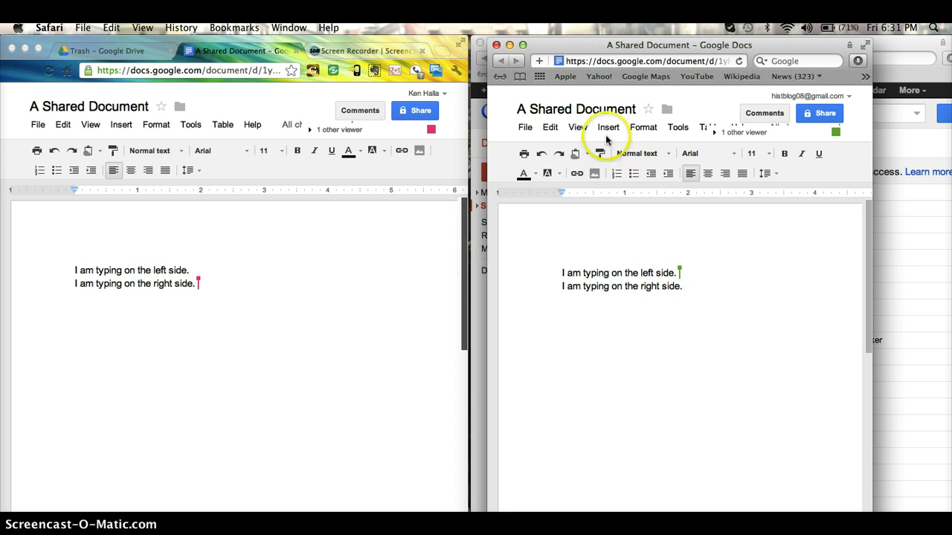
# Select the first line and post the Insert > Comment note 'You misspelled it.' with its spelling fixed
pyautogui.moveTo(677, 272)
pyautogui.moveTo(678, 272); pyautogui.dragTo(557, 266)
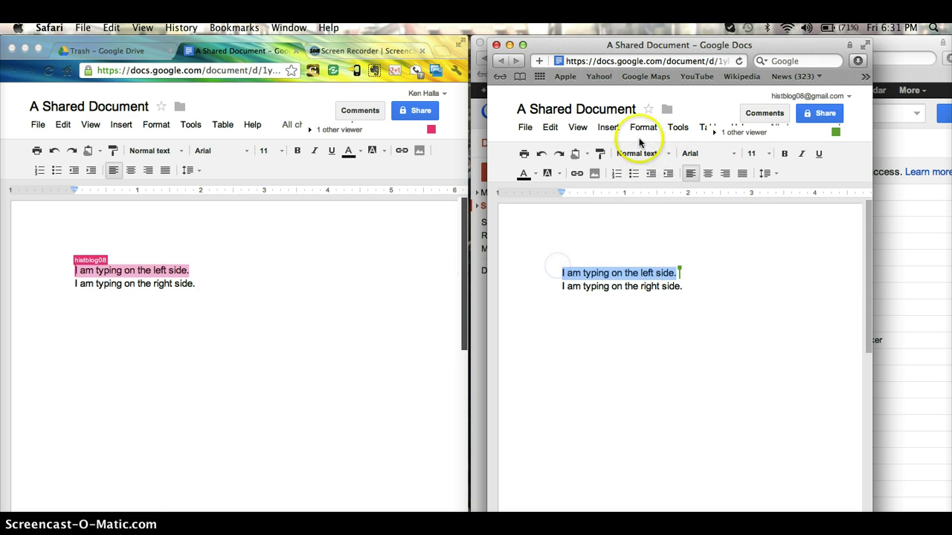
pyautogui.click(608, 127)
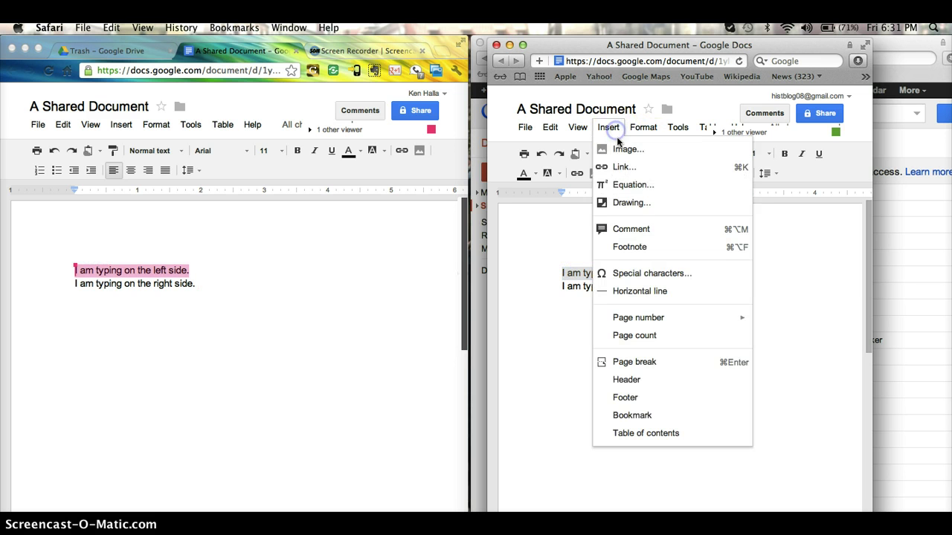
pyautogui.click(632, 230)
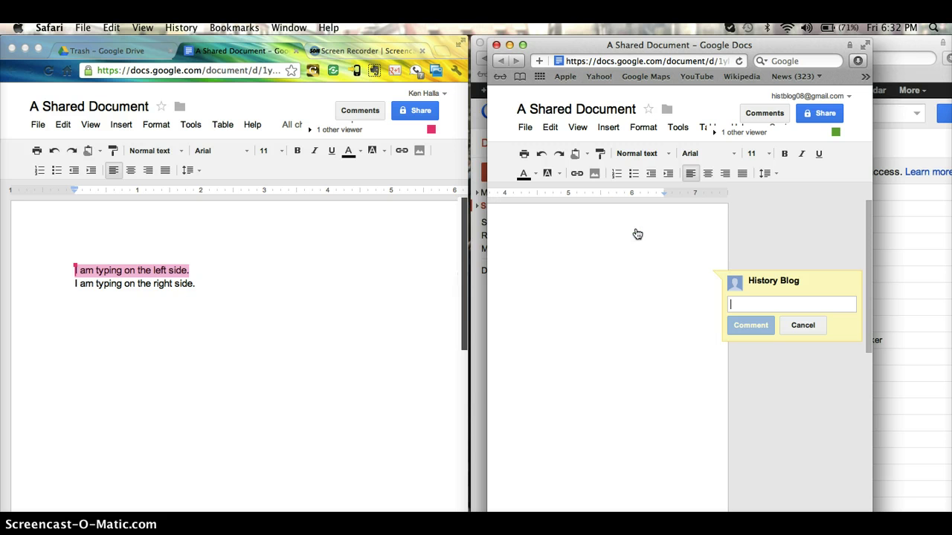
pyautogui.write('You mispoke')
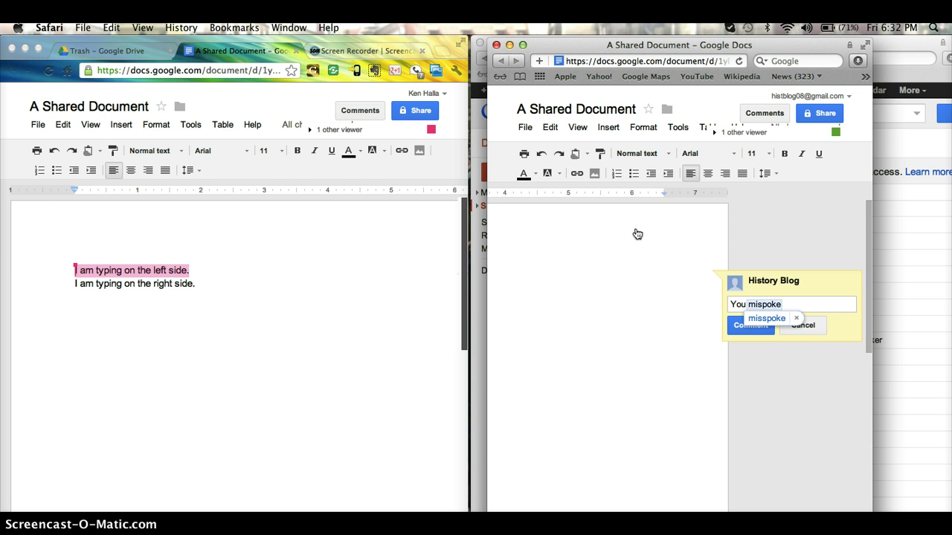
pyautogui.click(764, 318)
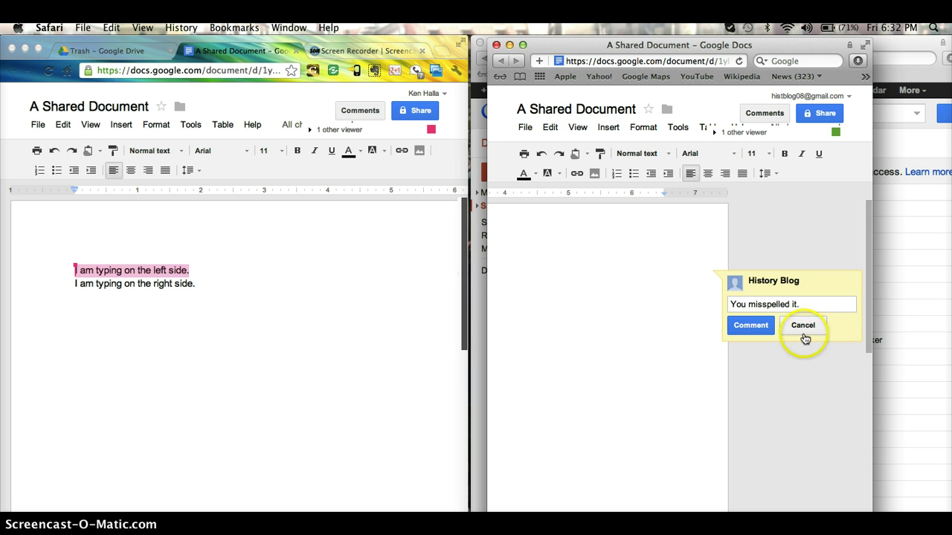
pyautogui.click(761, 325)
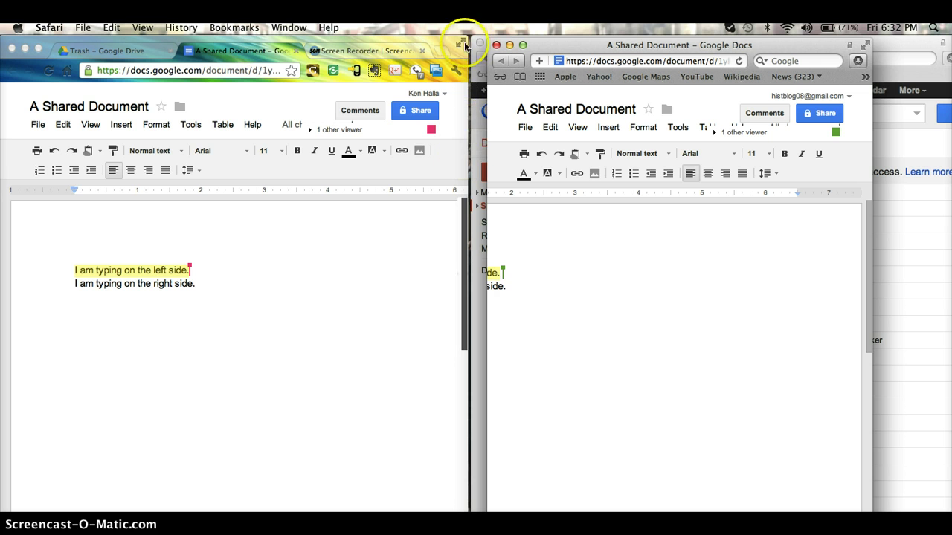
pyautogui.click(467, 56)
pyautogui.click(459, 43)
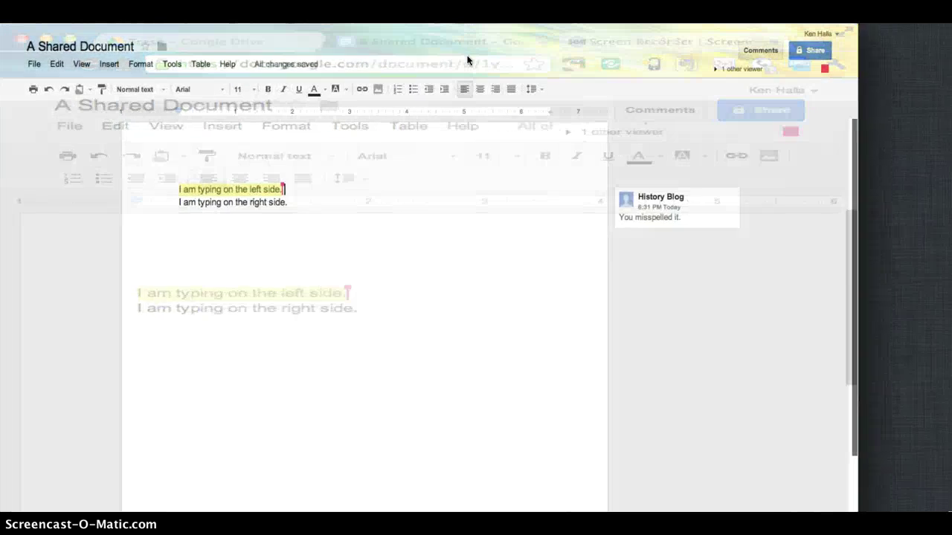
pyautogui.click(709, 214)
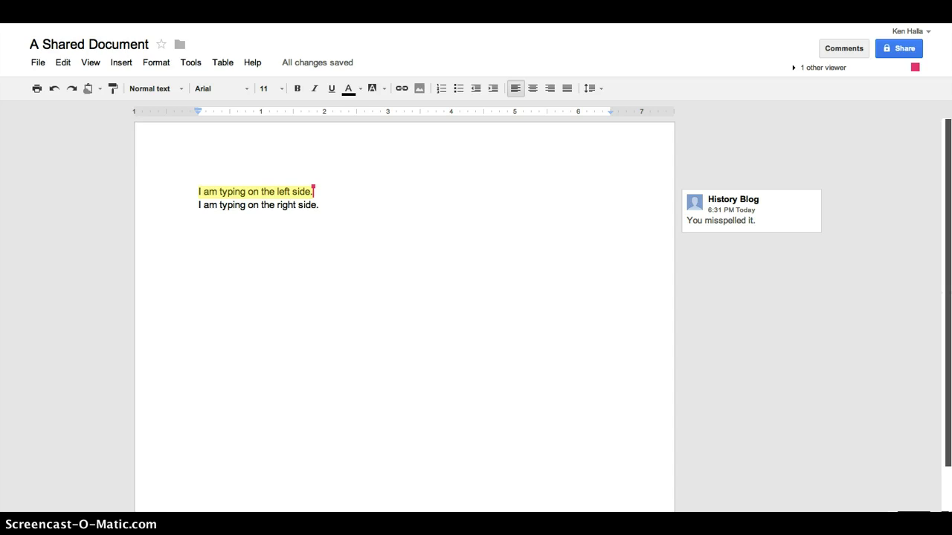
pyautogui.click(931, 28)
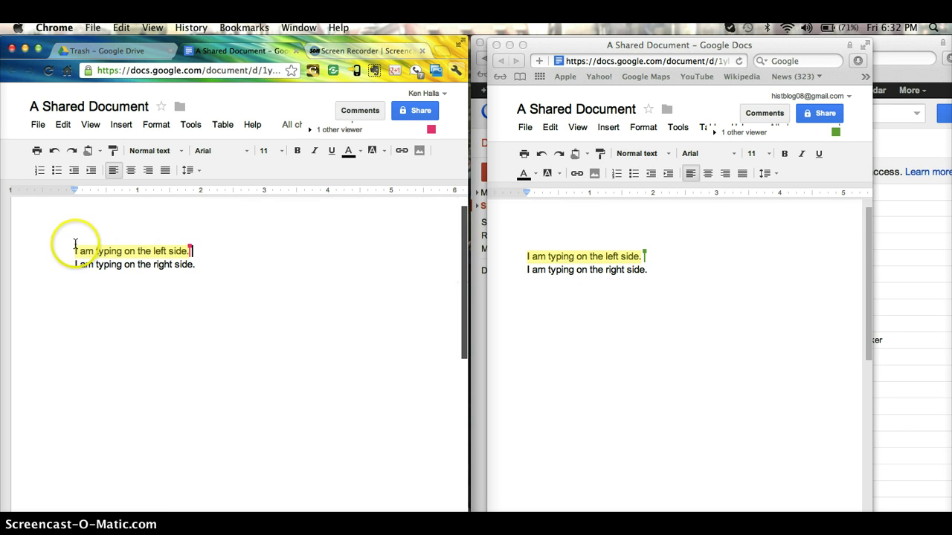
# Insert a blank top line and type 'This is a great paper. 100' in green text
pyautogui.click(525, 256)
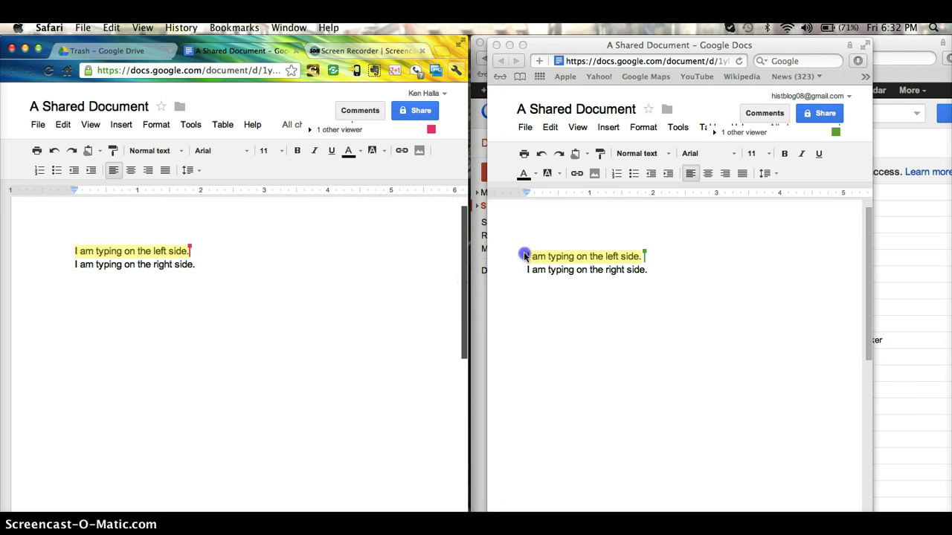
pyautogui.press('Return')
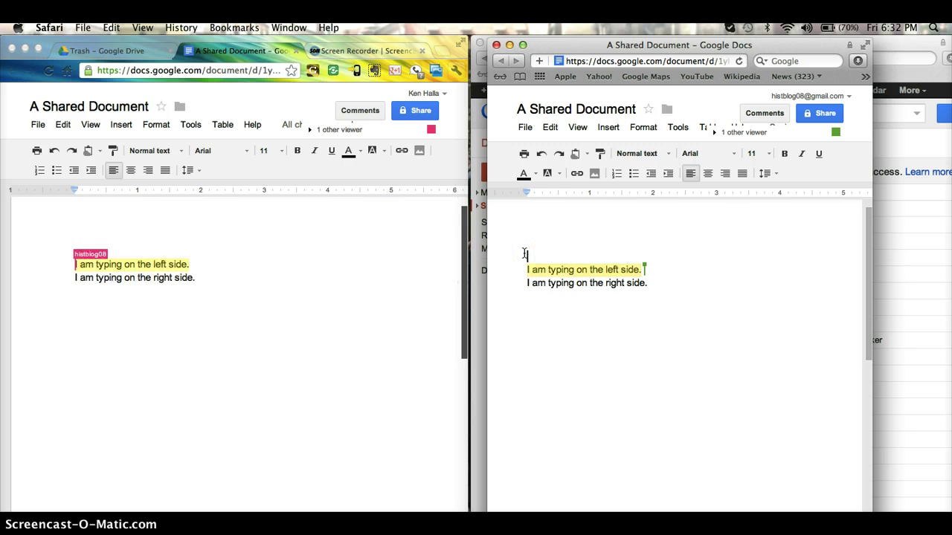
pyautogui.click(533, 175)
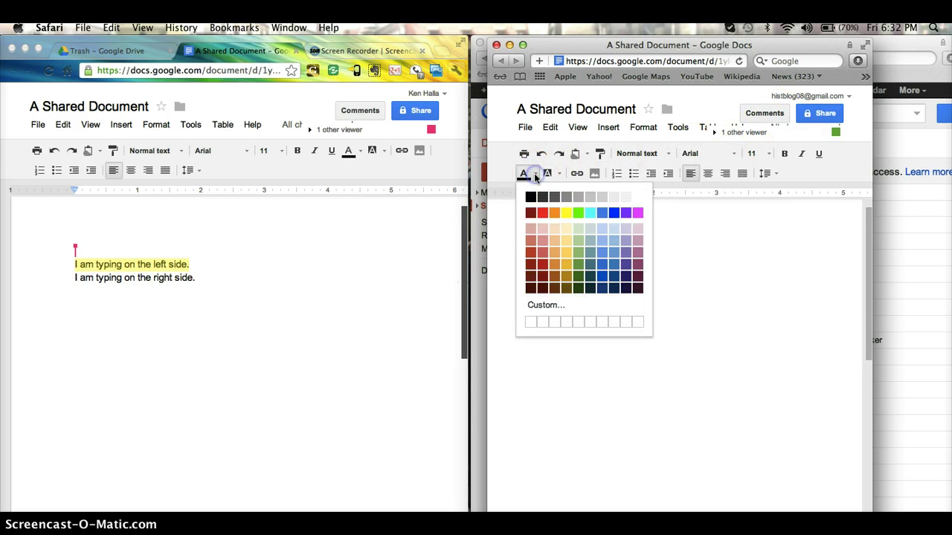
pyautogui.click(578, 214)
pyautogui.write('Th')
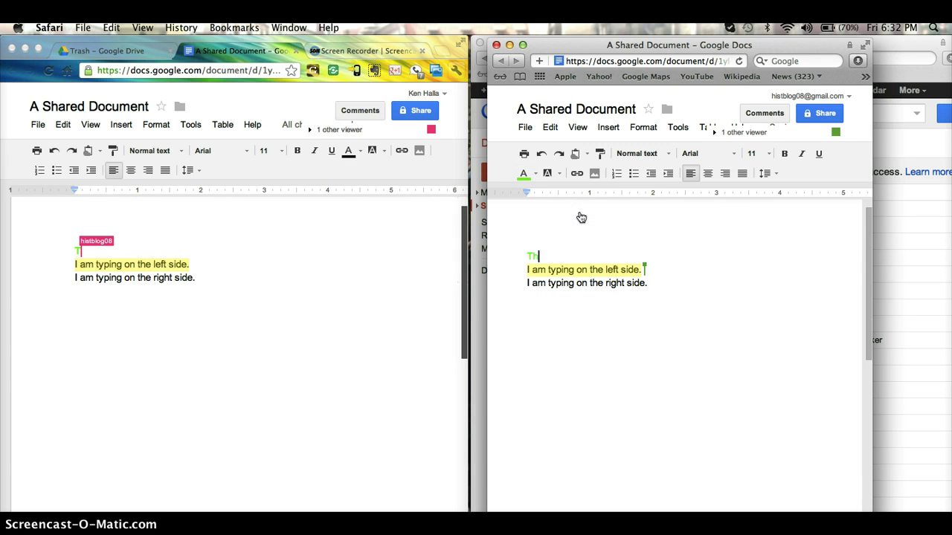
pyautogui.write('is is a great paper. 100%')
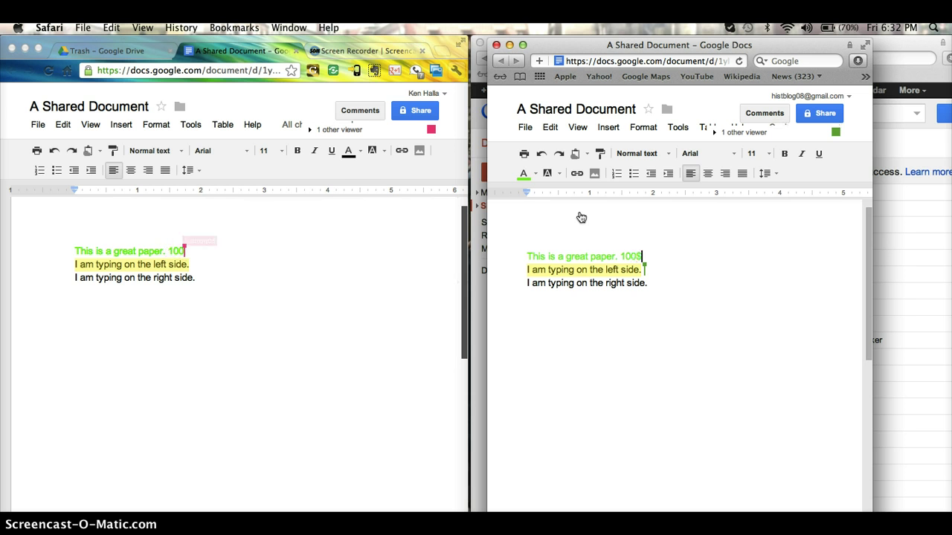
# Select A Shared Document in Shared with me and Remove it via the right-click menu
pyautogui.click(480, 304)
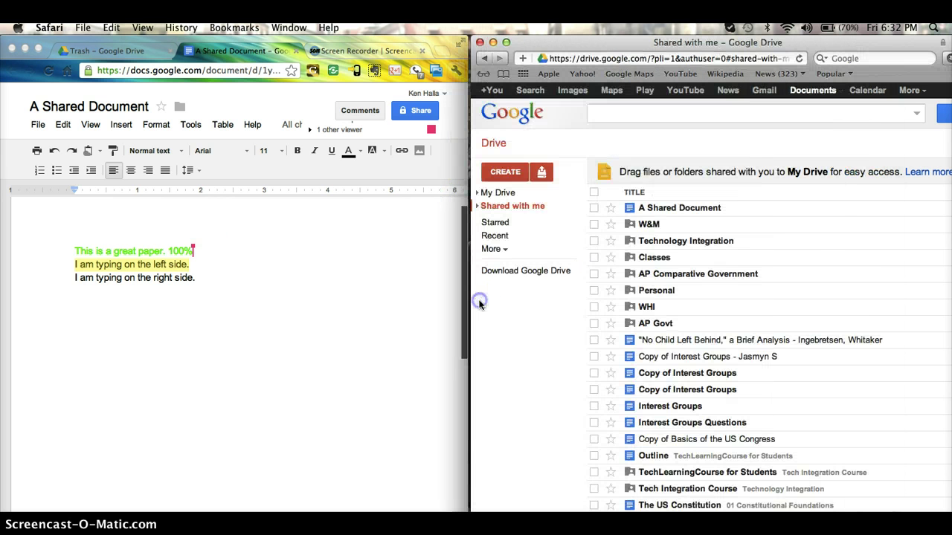
pyautogui.click(594, 209)
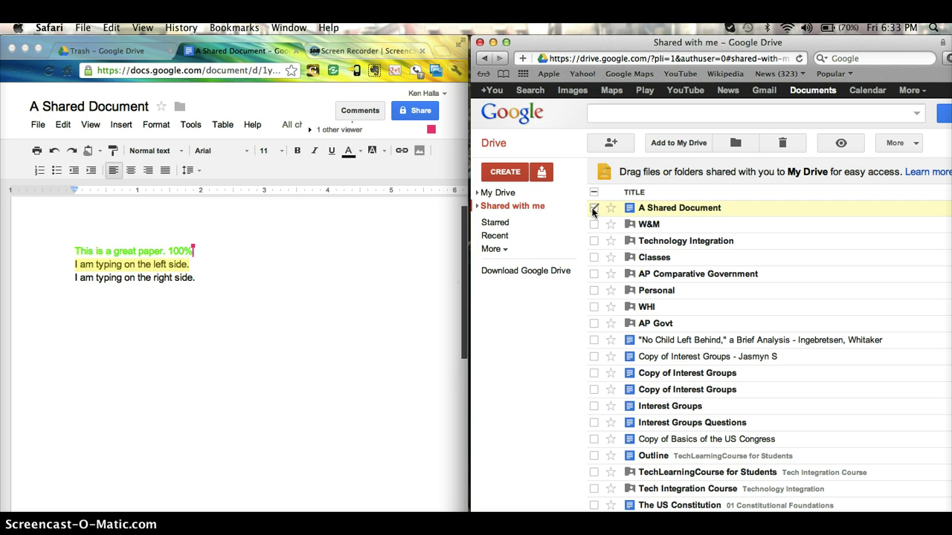
pyautogui.rightClick(733, 206)
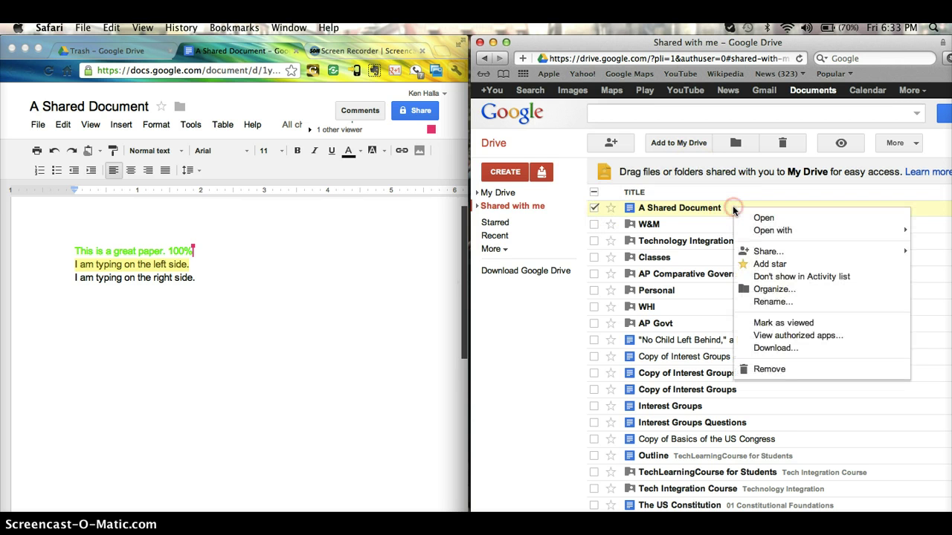
pyautogui.click(770, 370)
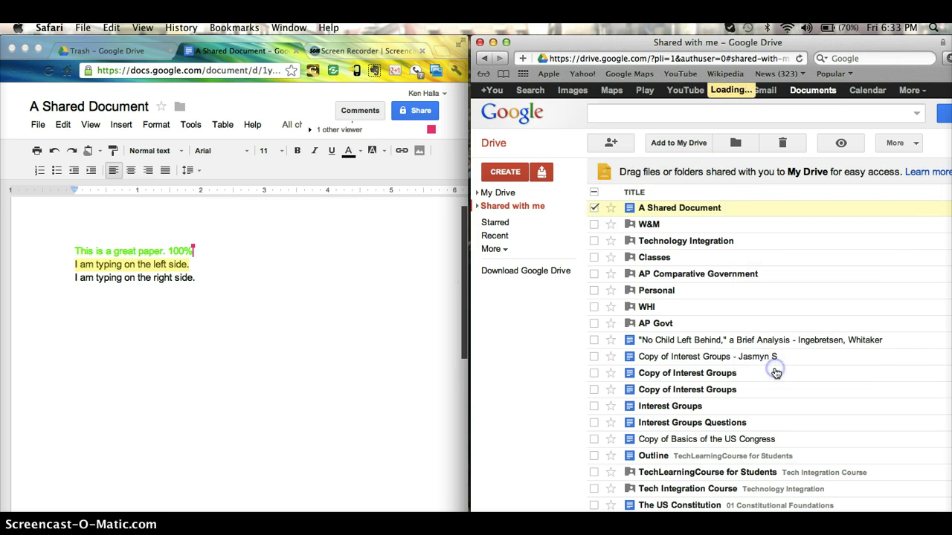
# Remove the collaborator's edit access in the owner's sharing settings and save the change
pyautogui.click(432, 111)
pyautogui.click(432, 112)
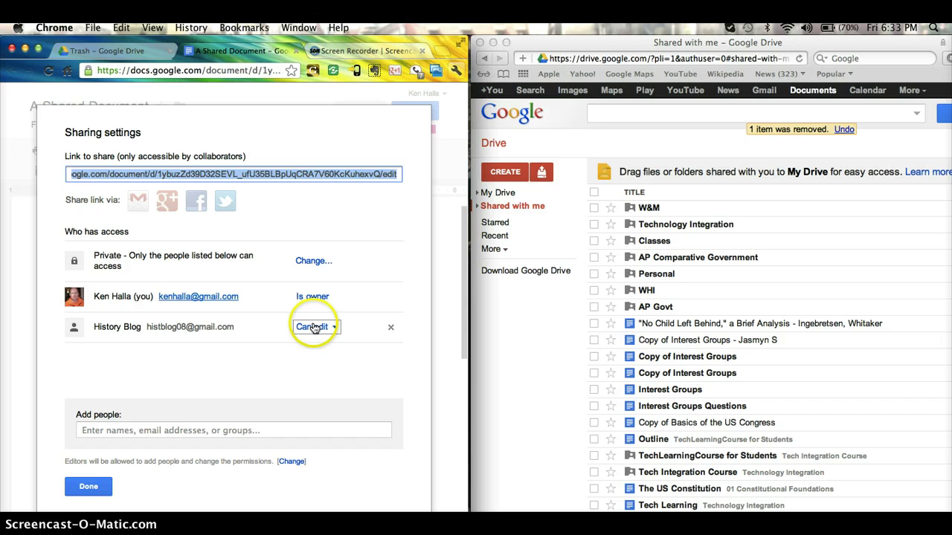
pyautogui.click(394, 330)
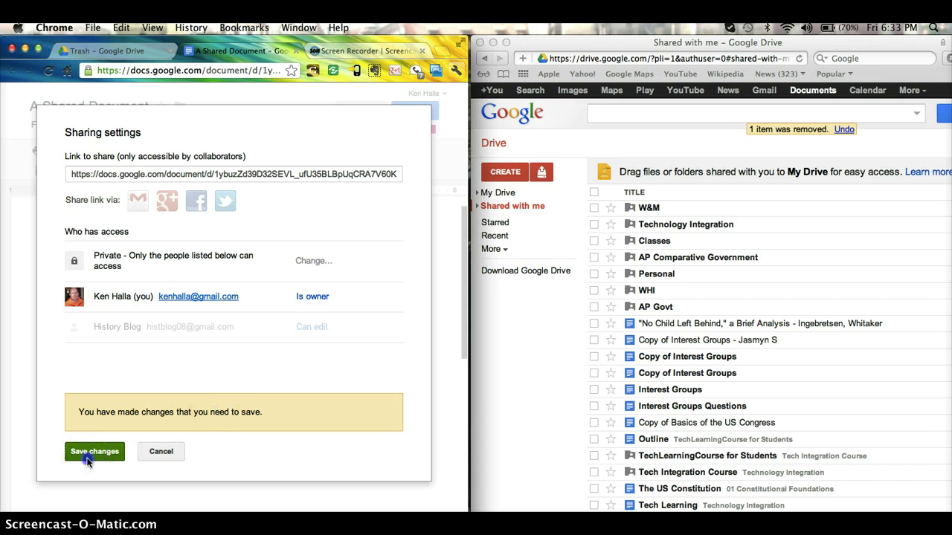
pyautogui.click(85, 455)
pyautogui.click(123, 429)
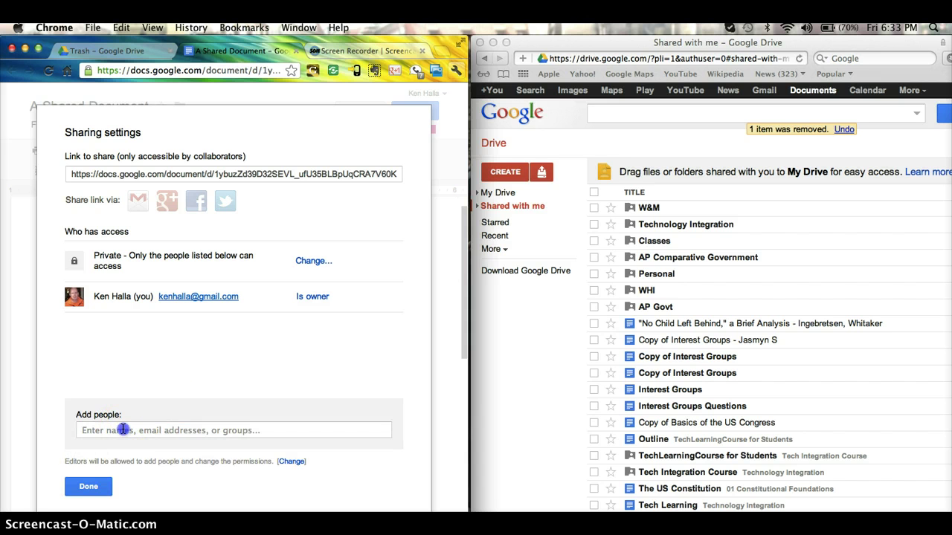